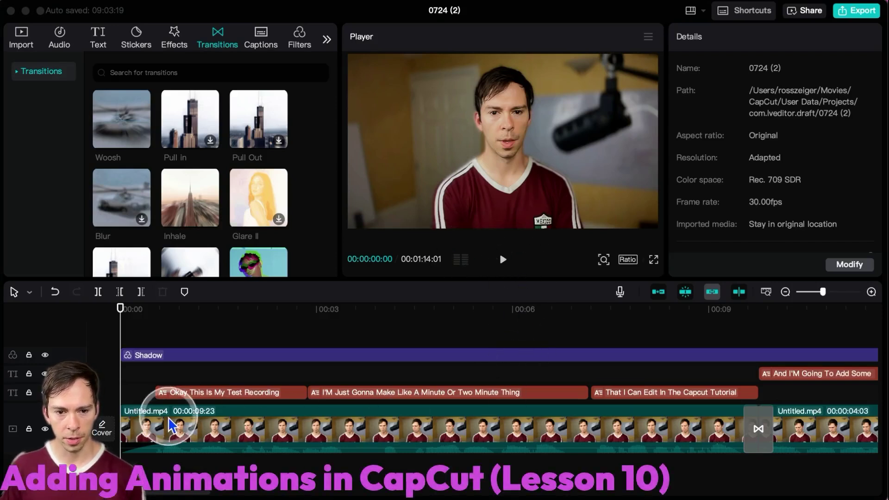
- Select the first video clip and browse its In, Out and Combo animation presets, ending on In
click(131, 435)
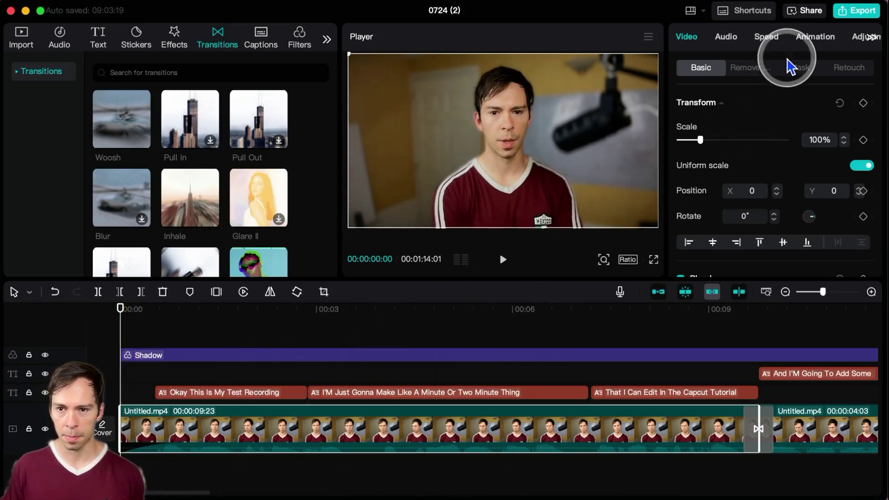
click(812, 42)
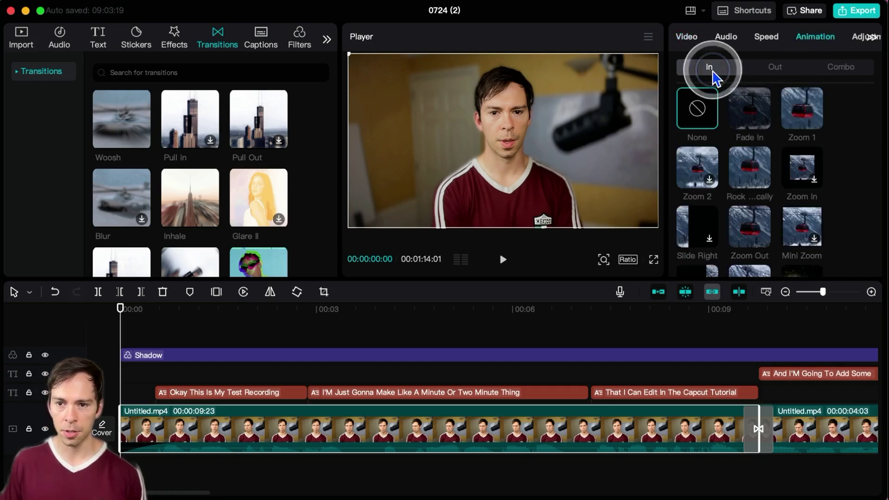
click(757, 70)
click(850, 69)
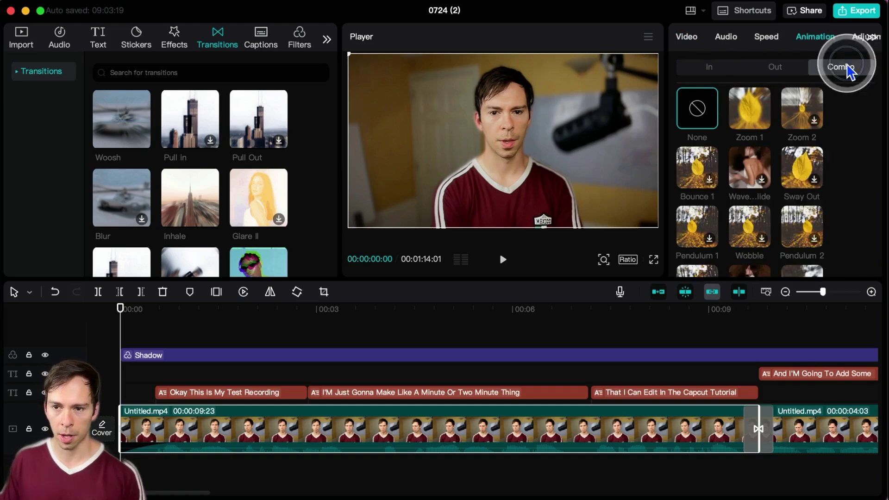
click(701, 78)
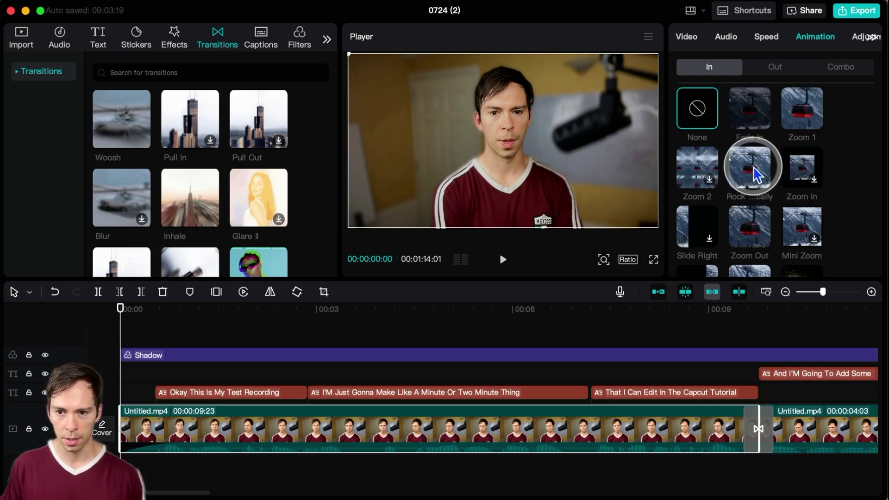
- Apply the rocking entrance animation to the first clip and preview it from the start
click(755, 174)
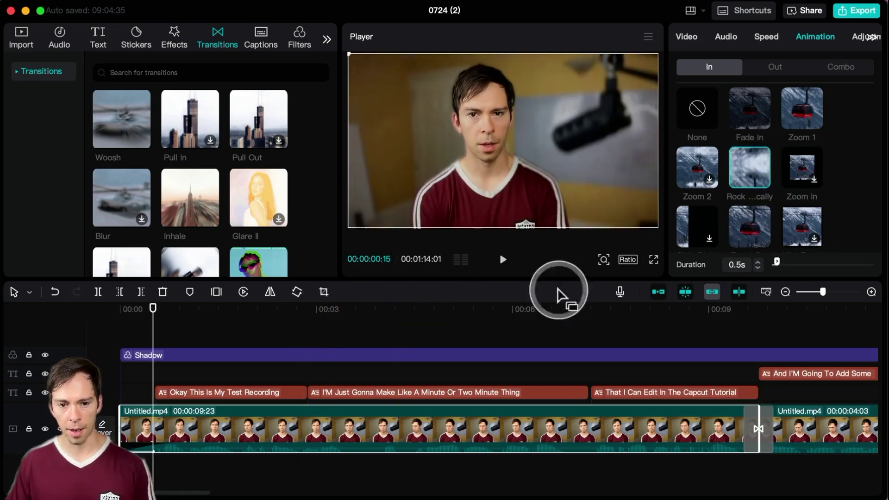
drag(158, 306, 120, 311)
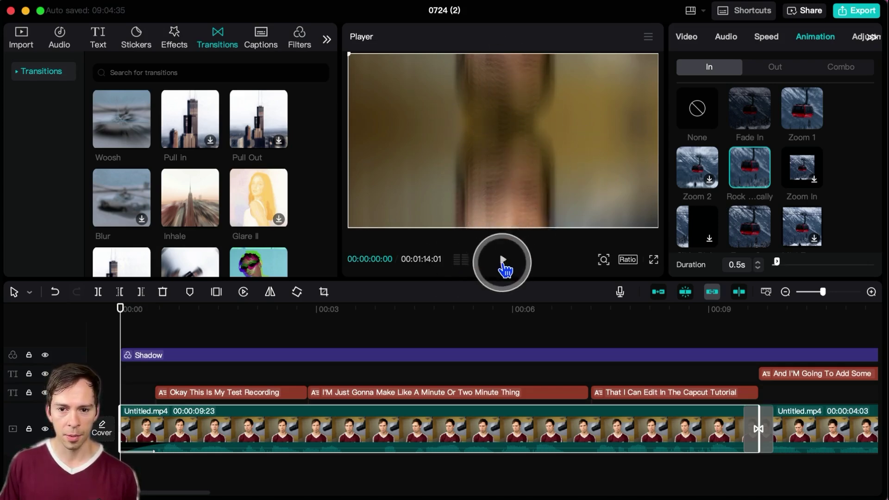
click(503, 261)
click(502, 262)
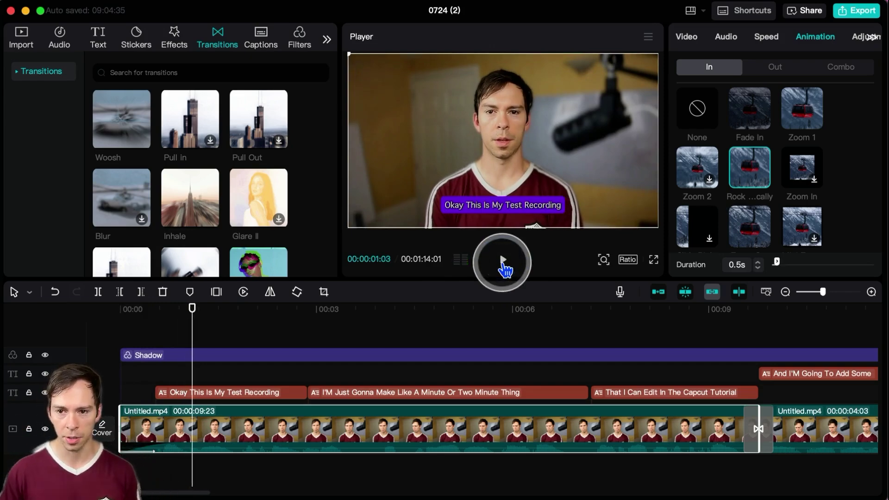
- Try the Mini Zoom entrance animation instead and preview it
scroll(787, 186, down, 3)
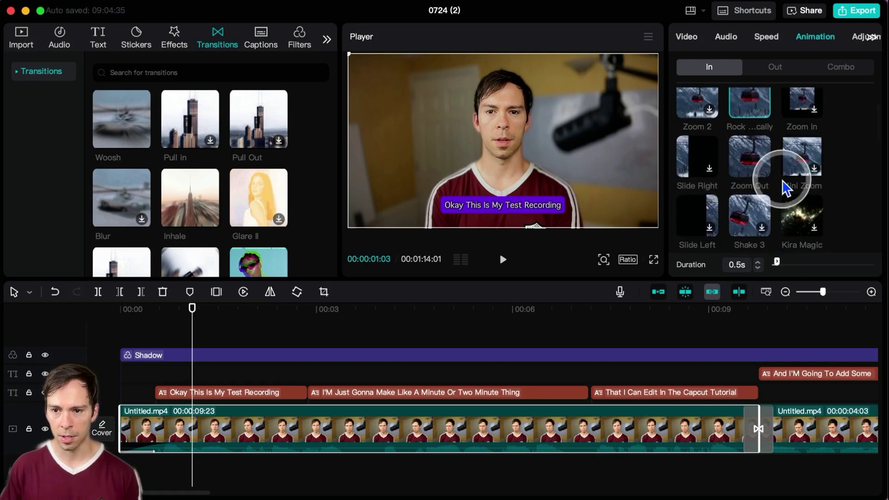
click(795, 171)
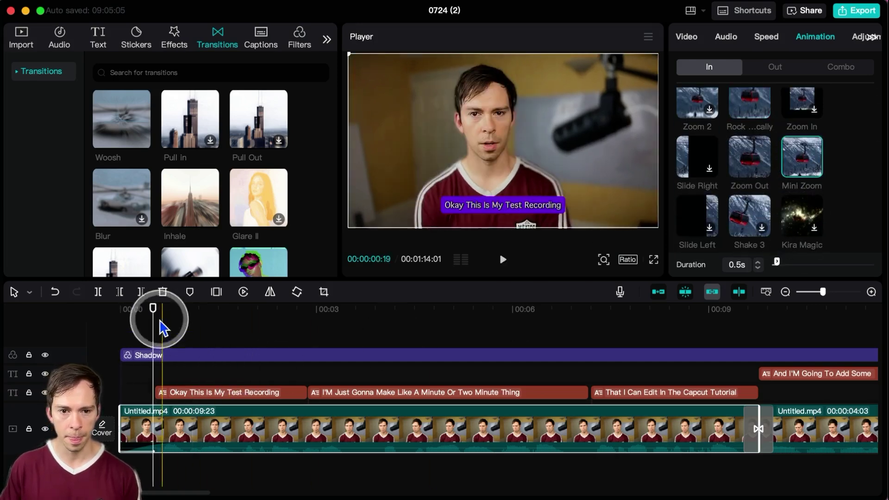
drag(159, 318, 153, 315)
click(502, 259)
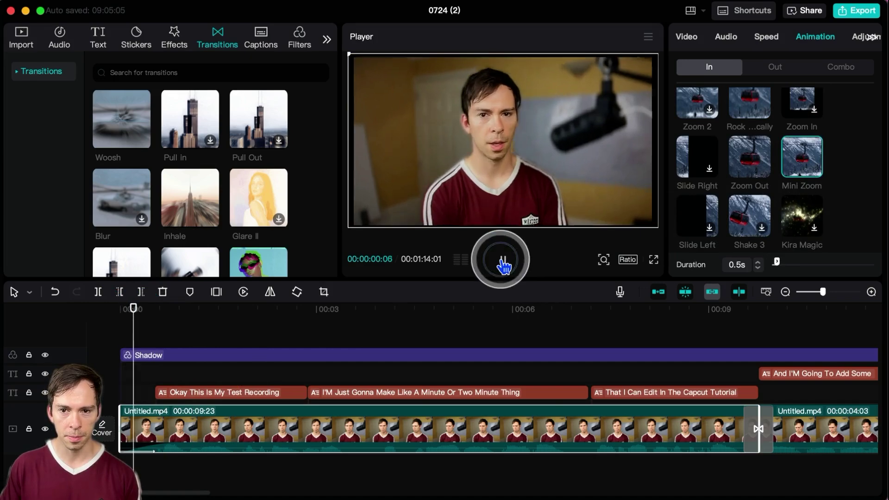
click(503, 262)
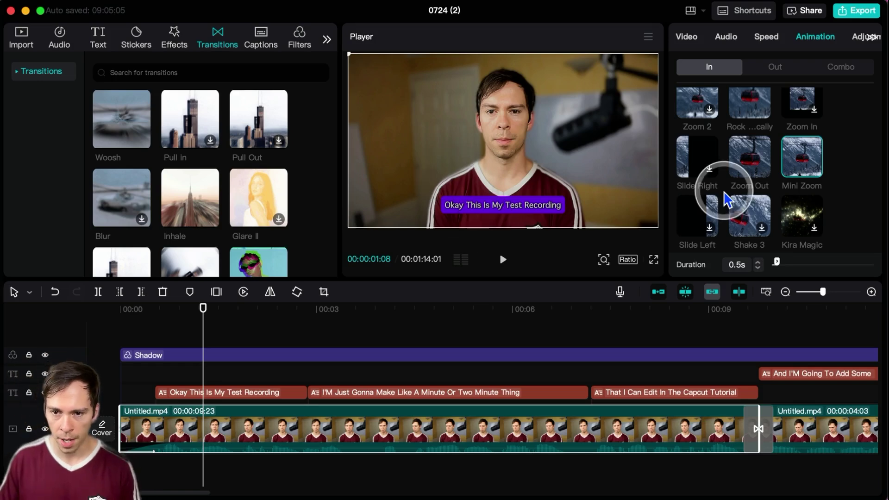
- Reset the entrance animation to None, then apply Shake 3 at 0.5s
scroll(732, 203, up, 2)
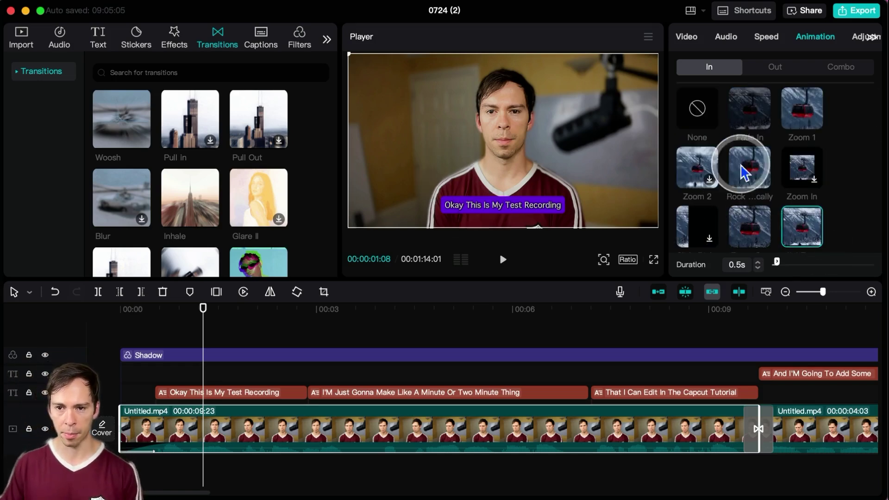
click(698, 115)
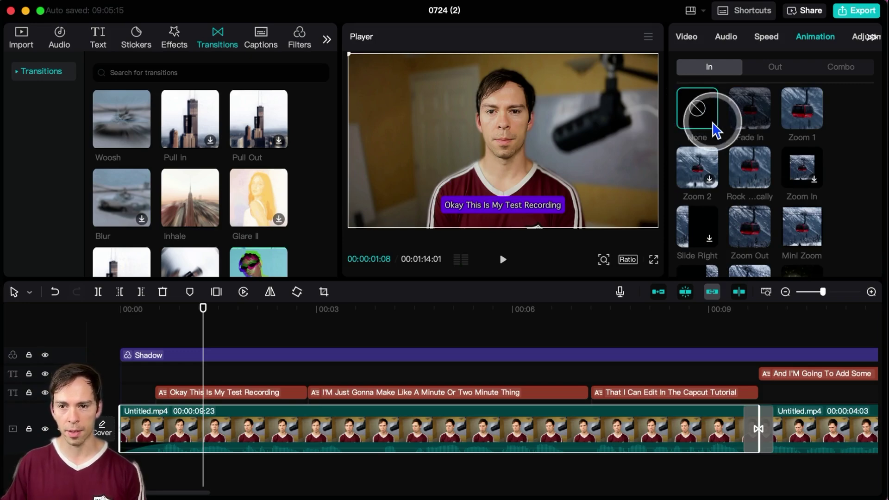
scroll(741, 178, down, 4)
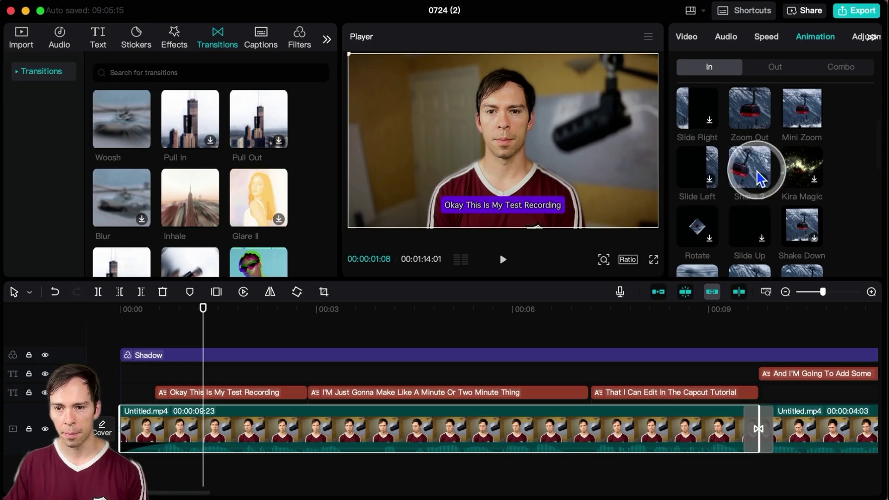
click(751, 169)
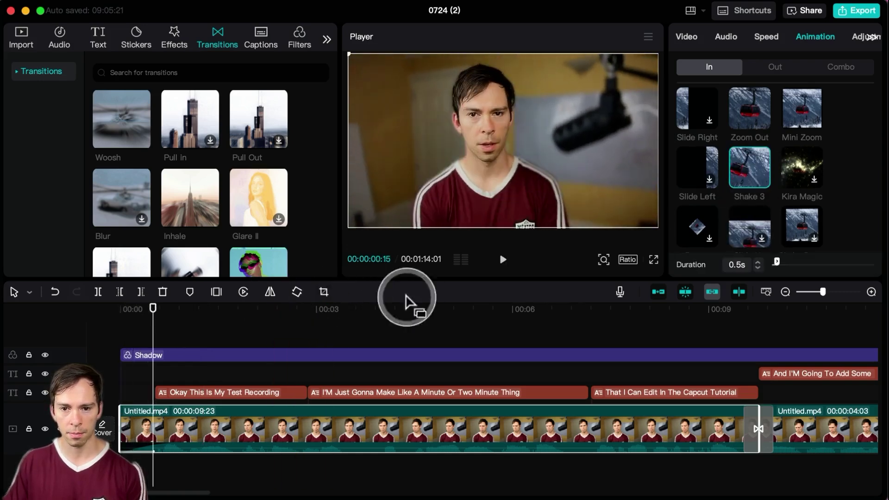
- Split the first clip at 00:00:03:03 into two separate scenes
click(774, 67)
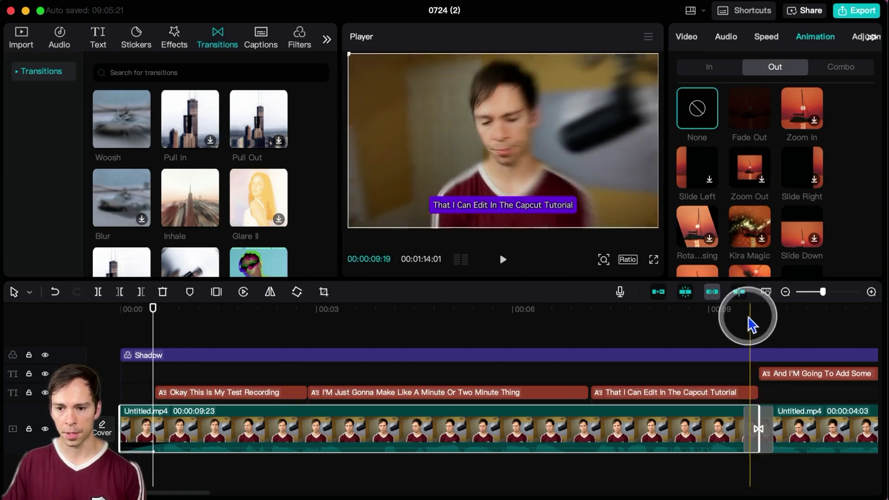
click(728, 336)
click(324, 337)
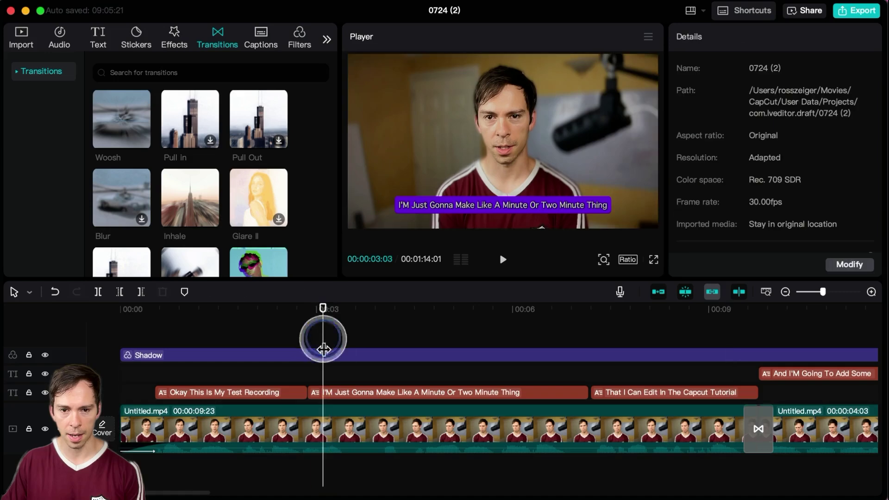
right_click(321, 429)
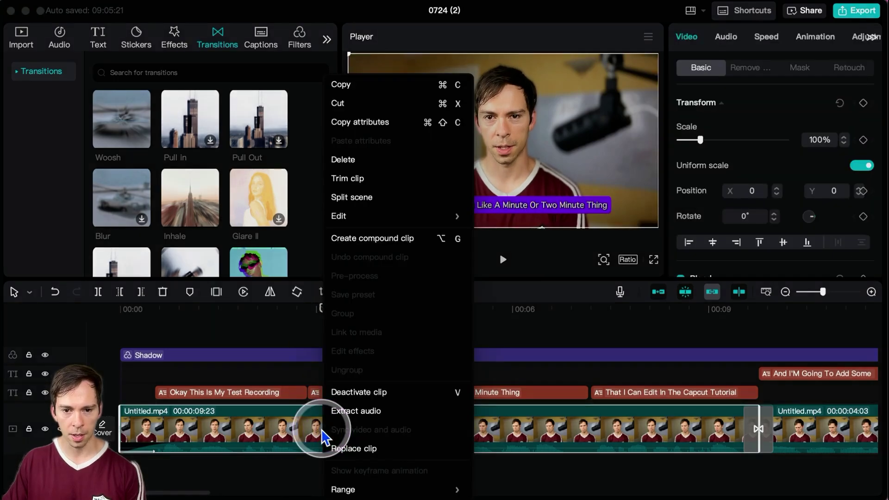
click(351, 198)
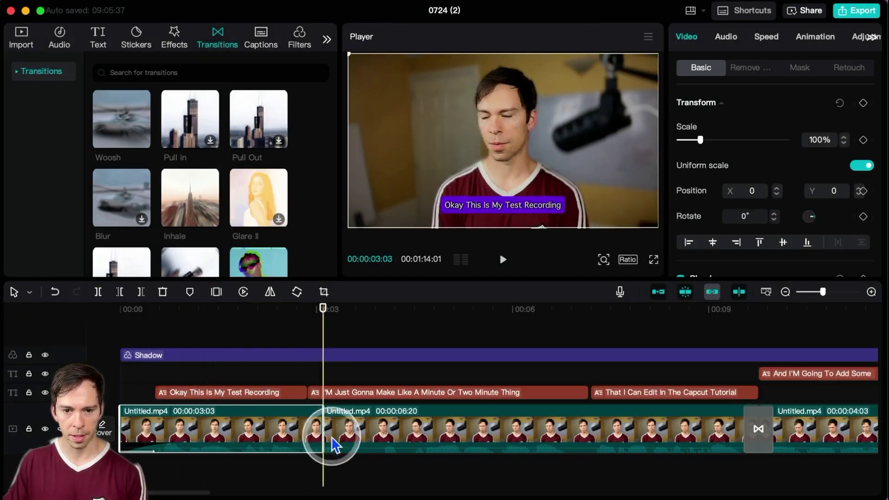
- Give the first split part a Slide Down exit animation and preview it from 00:00:02:20
click(327, 416)
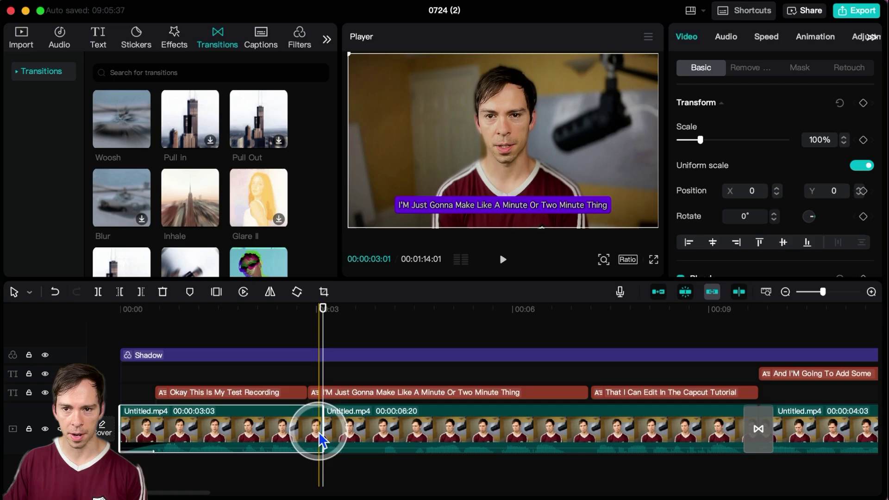
click(817, 39)
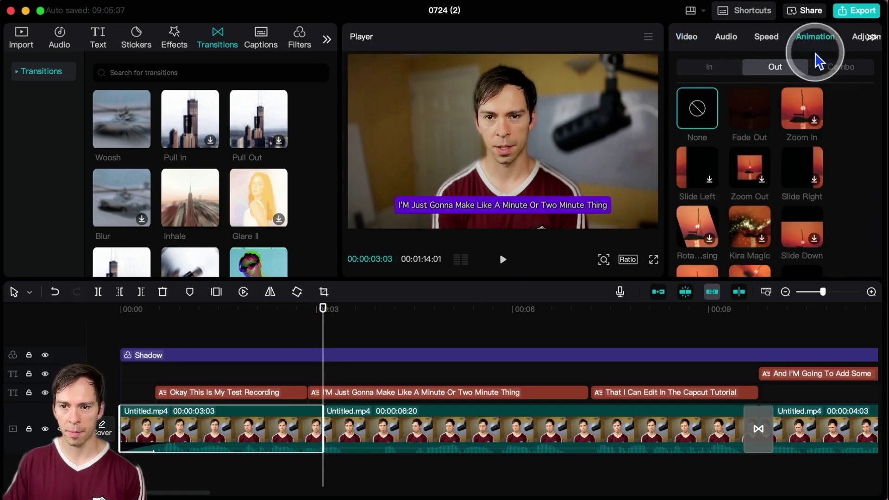
click(799, 240)
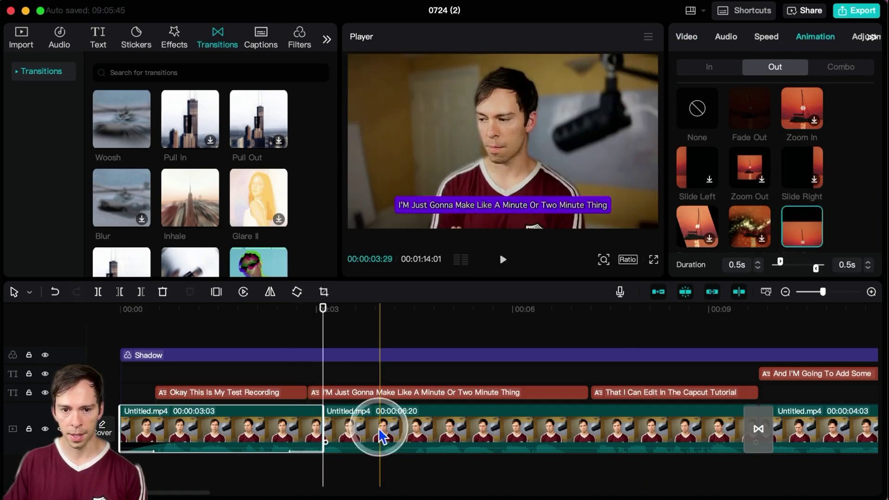
click(319, 318)
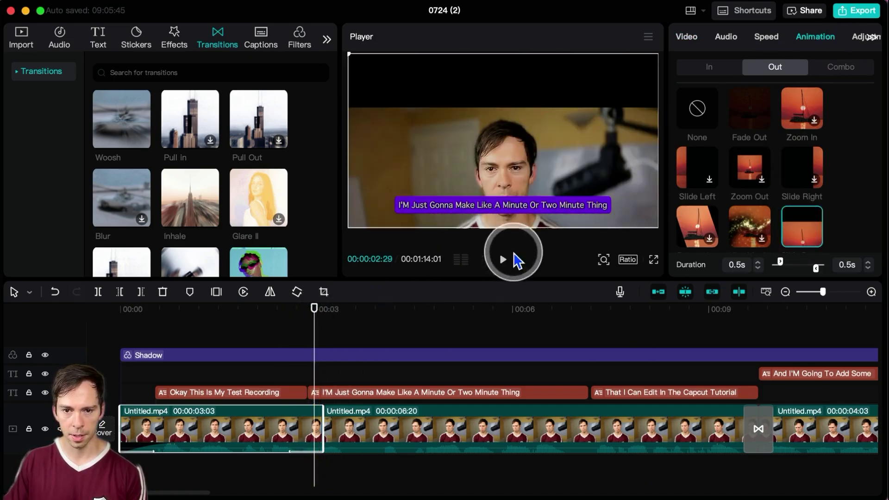
click(503, 259)
click(505, 264)
drag(363, 317, 295, 327)
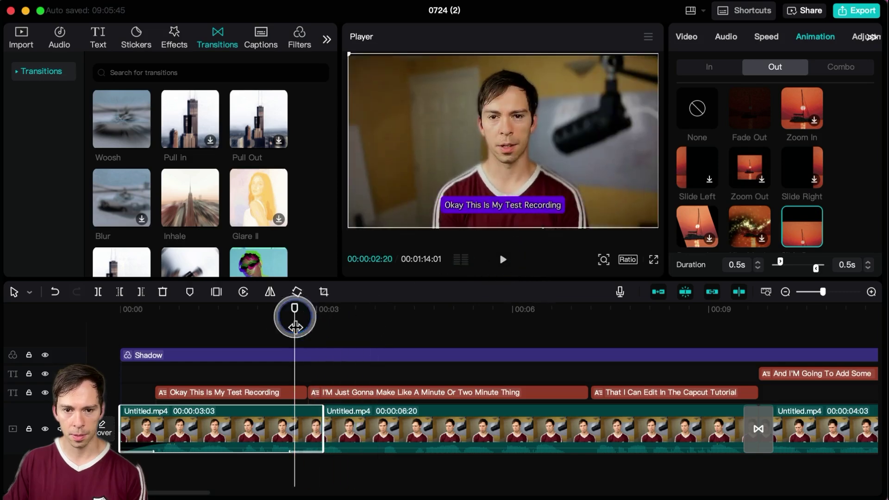
click(503, 260)
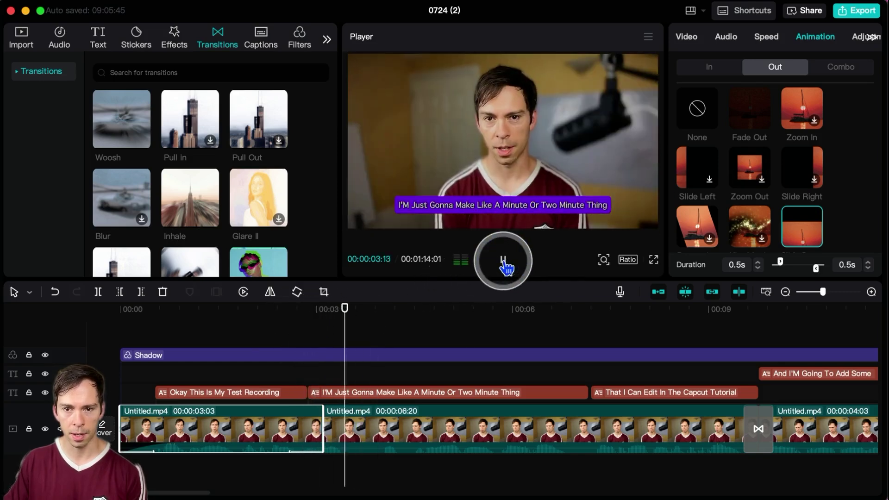
click(503, 260)
- Deselect the clip and scrub the playhead across the split point back to about 00:00:03:00
click(284, 329)
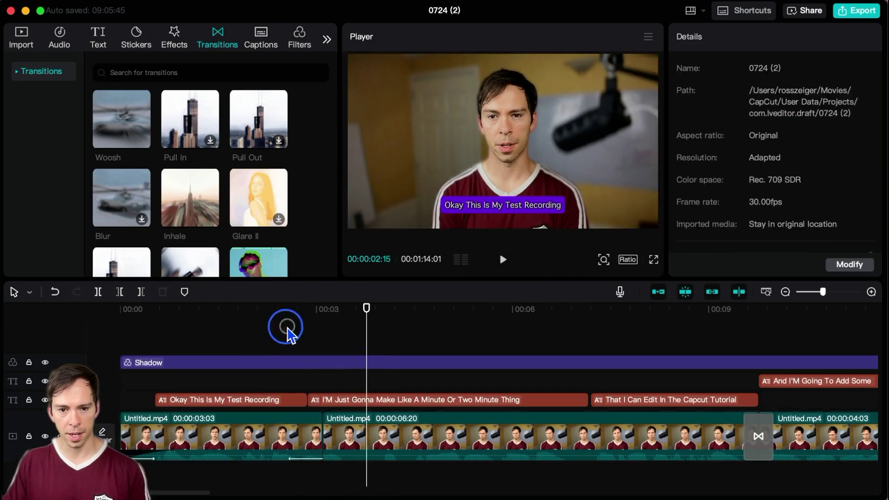
click(297, 320)
drag(297, 324, 319, 326)
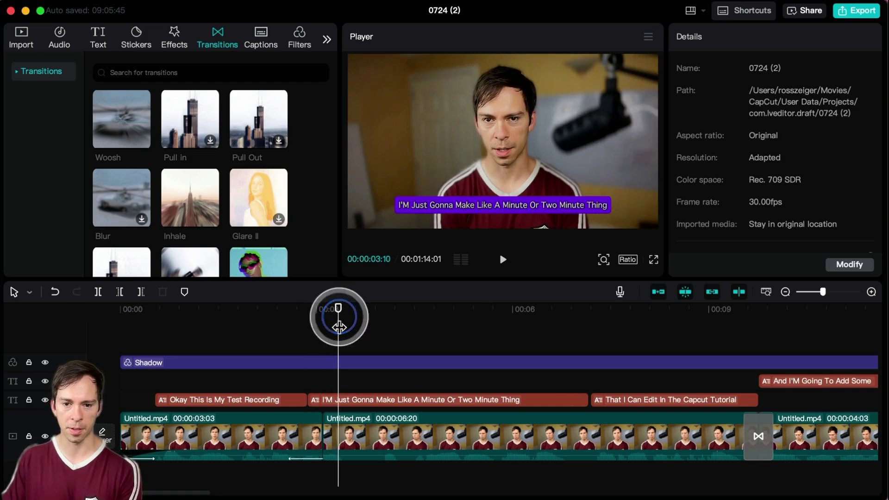
drag(338, 302, 308, 306)
click(500, 350)
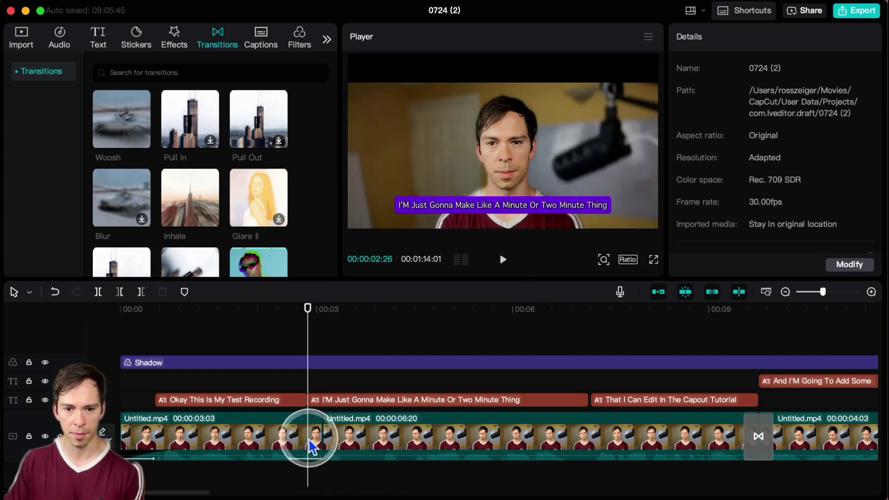
- Replace the first Untitled.mp4 clip's exit with Fade Out and preview it from 00:00:02:17
click(307, 436)
click(808, 46)
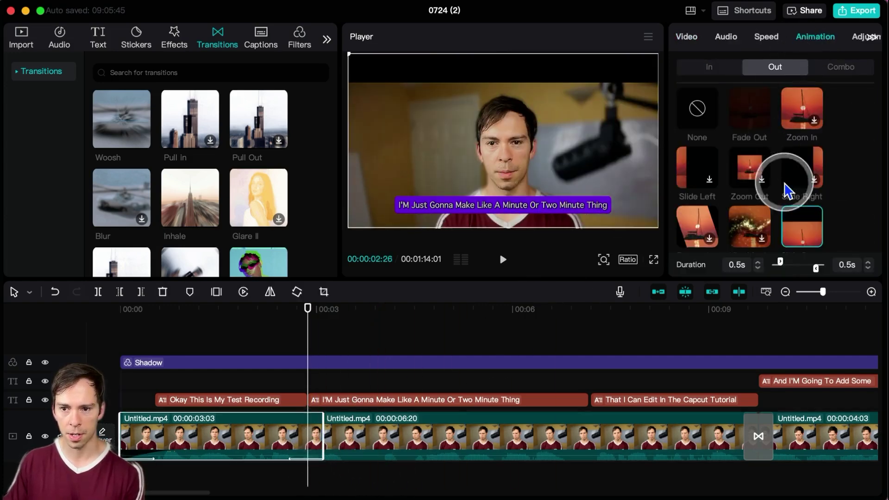
click(765, 139)
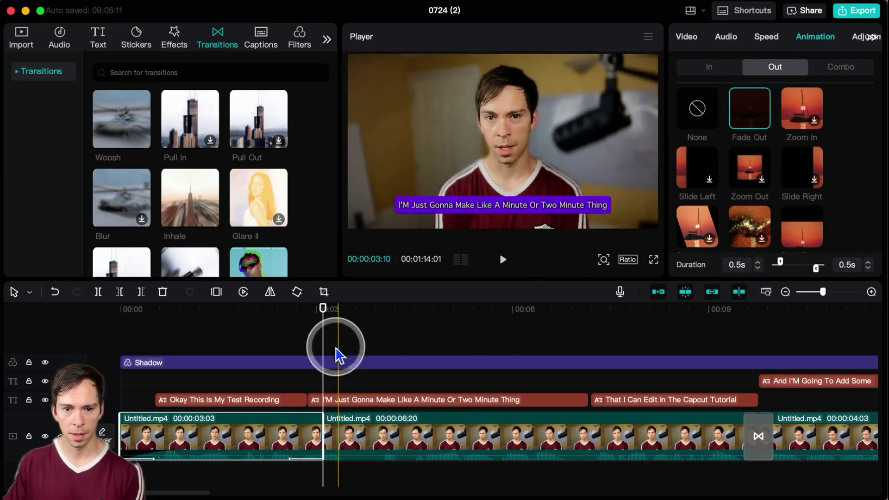
drag(322, 308, 288, 315)
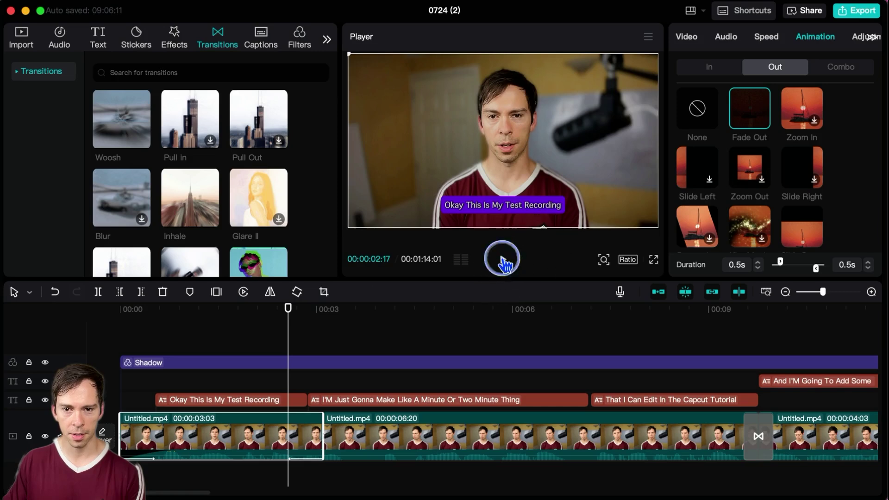
click(504, 263)
click(497, 44)
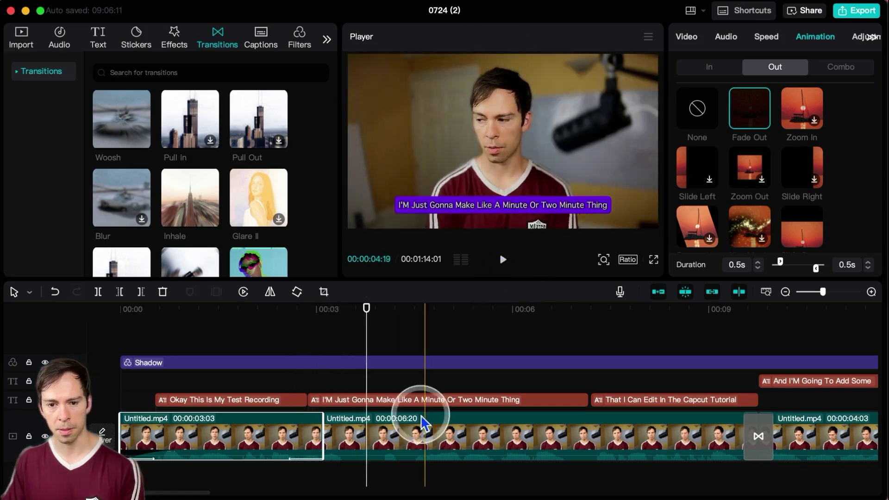
click(354, 440)
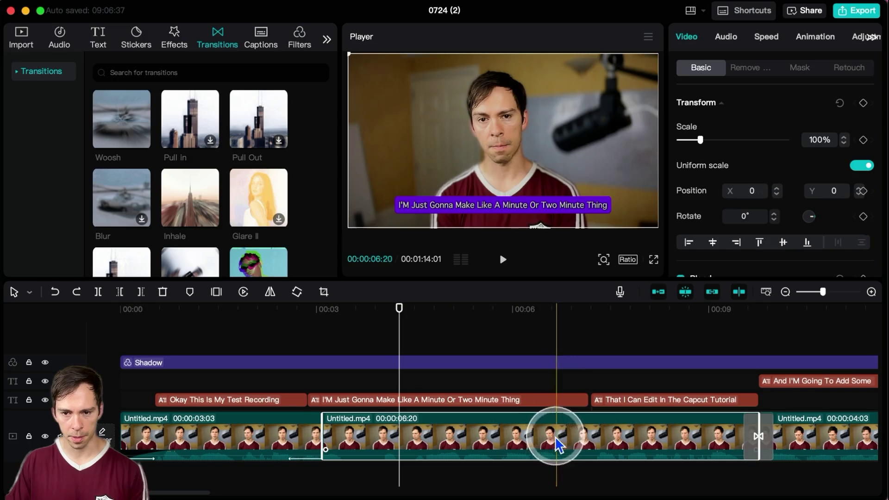
- Split the second clip at 00:00:06:21 with Ctrl+B and give its left piece the 3.6s Pendulum 1 combo animation
click(558, 378)
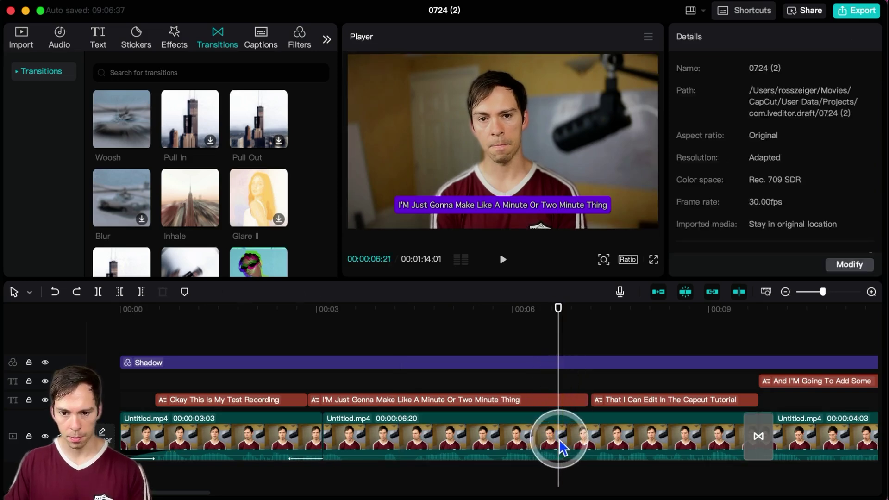
key(super+b)
click(463, 447)
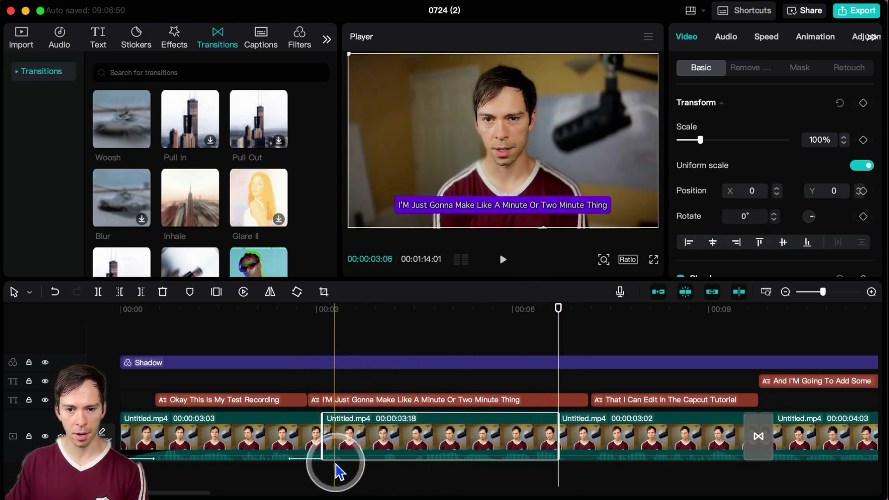
click(806, 45)
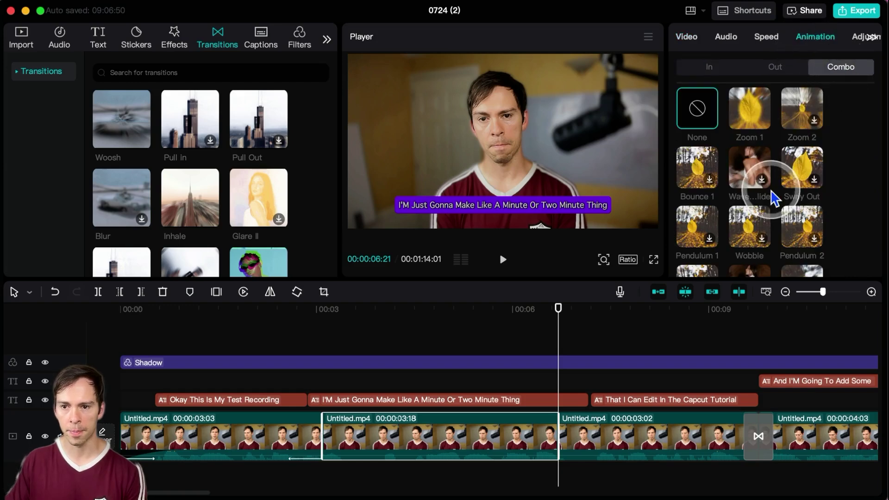
click(737, 235)
scroll(736, 242, down, 1)
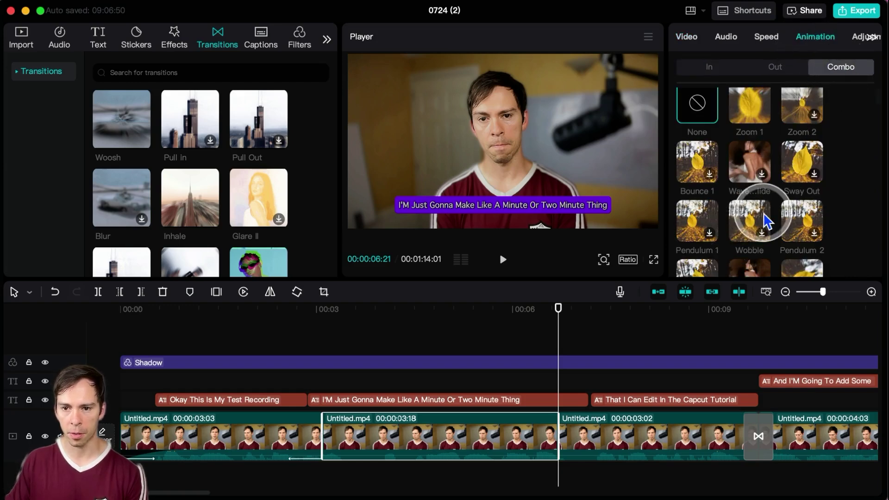
click(693, 218)
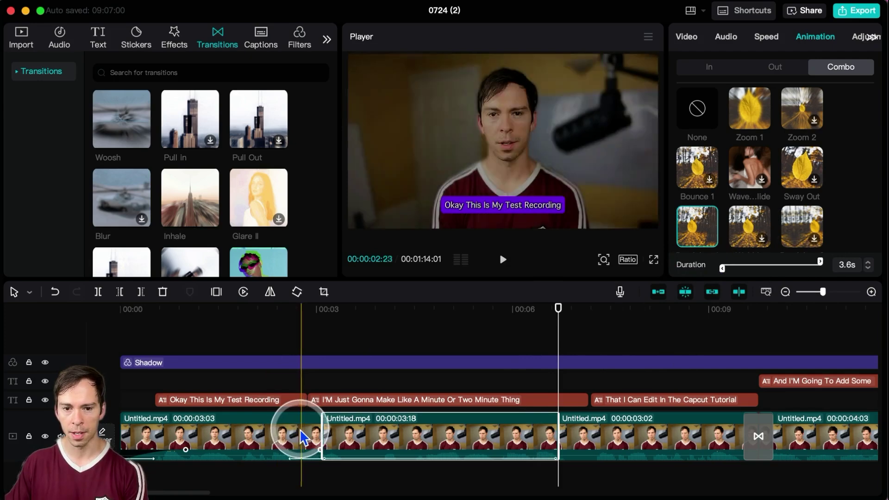
- On the first Untitled.mp4 clip, adjust the Duration spinners to 1.0s for Fade Out and 0.8s for the opening animation
click(296, 430)
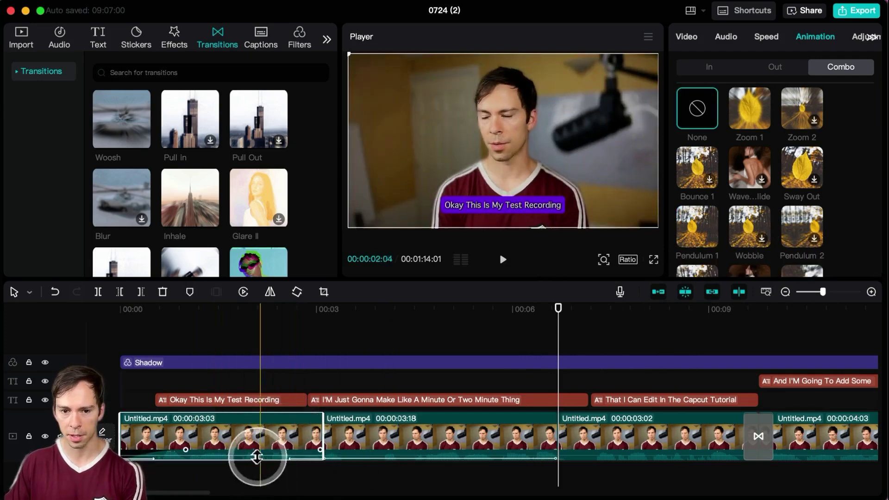
click(771, 70)
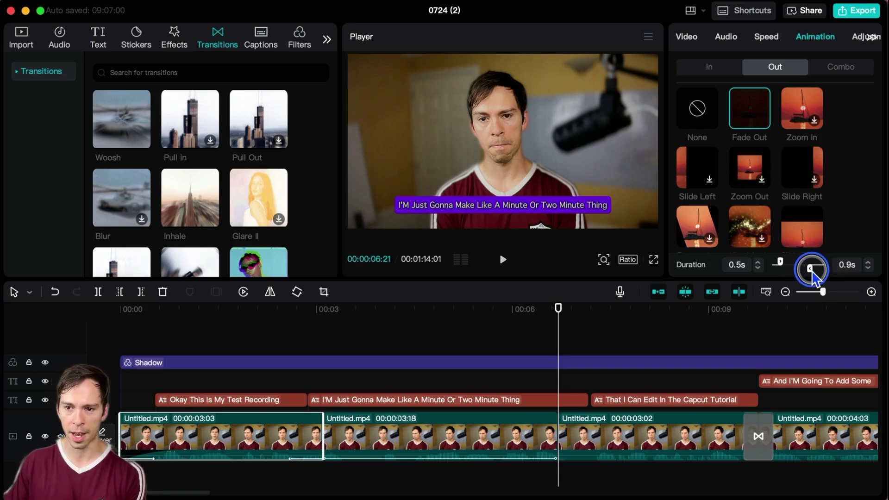
click(809, 268)
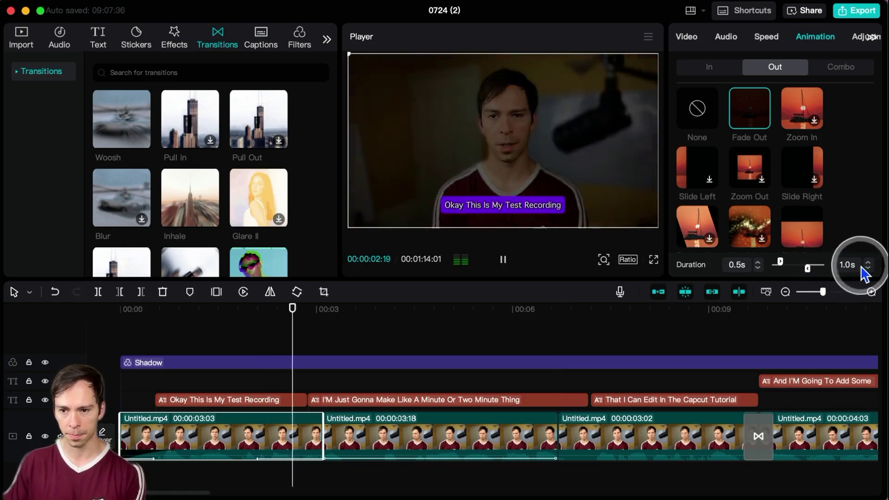
click(869, 272)
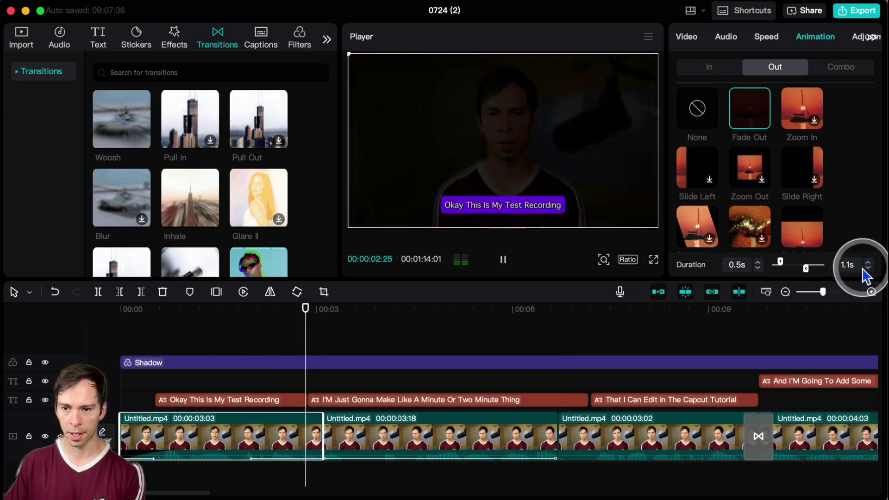
click(872, 276)
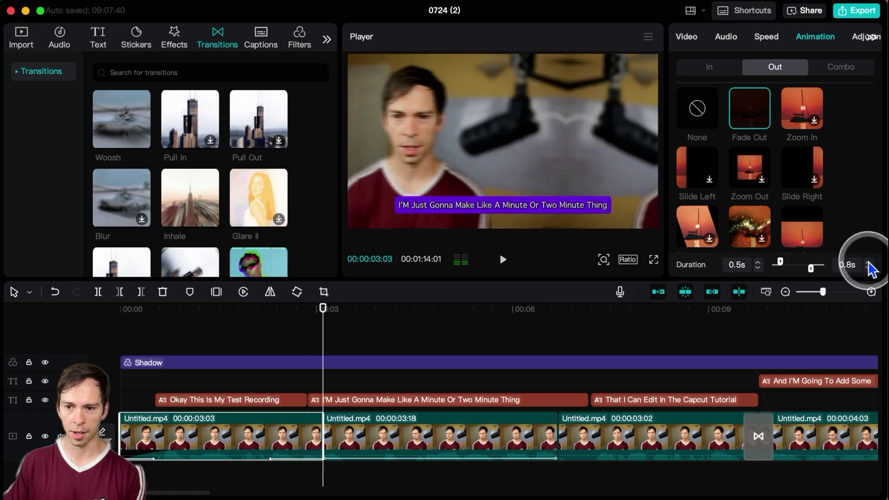
click(869, 262)
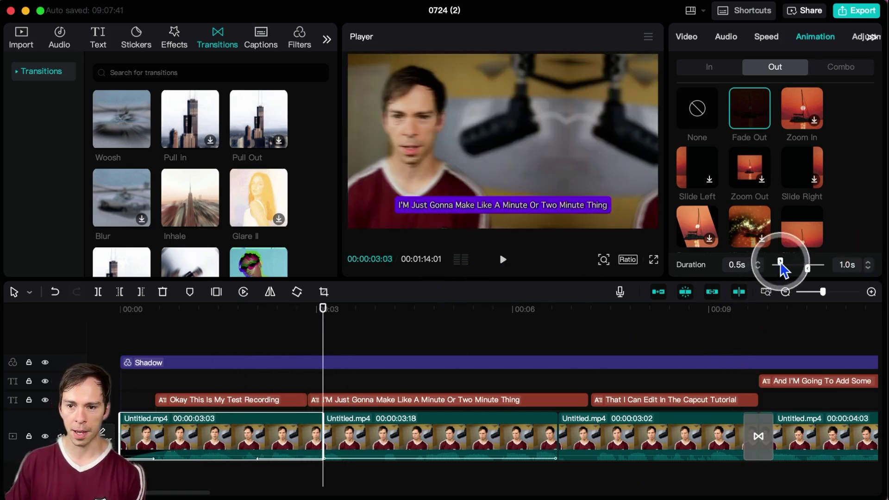
click(739, 258)
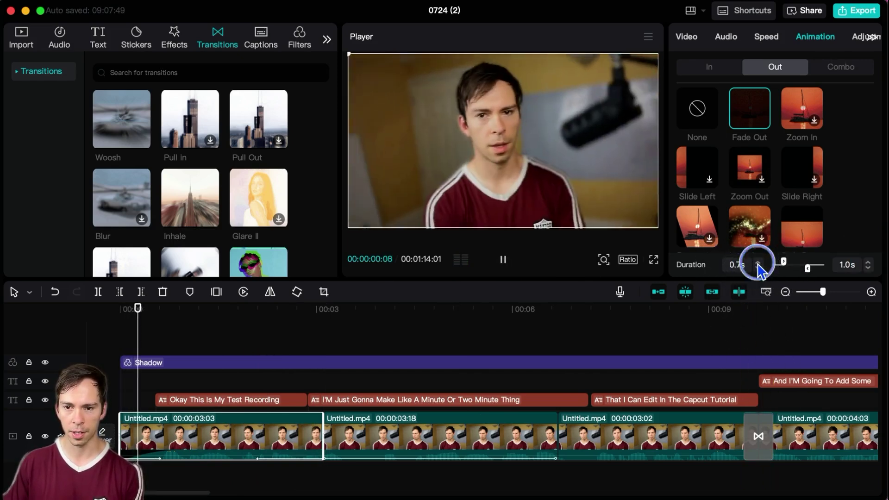
click(757, 261)
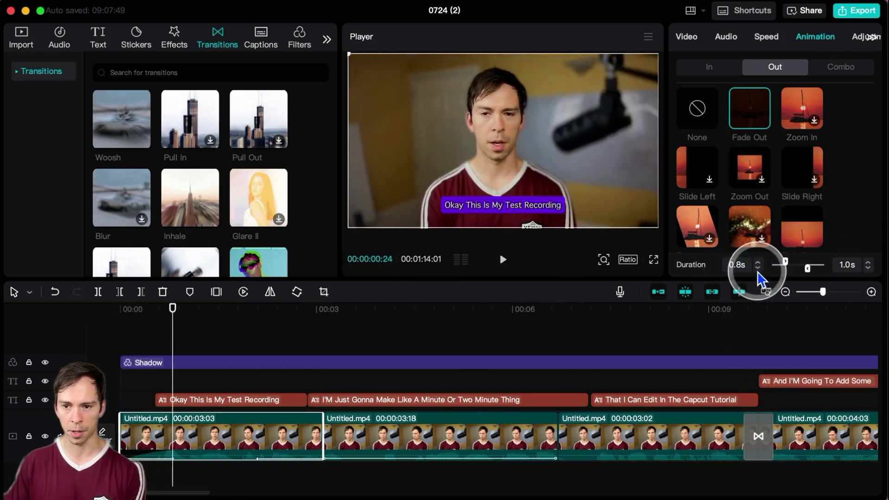